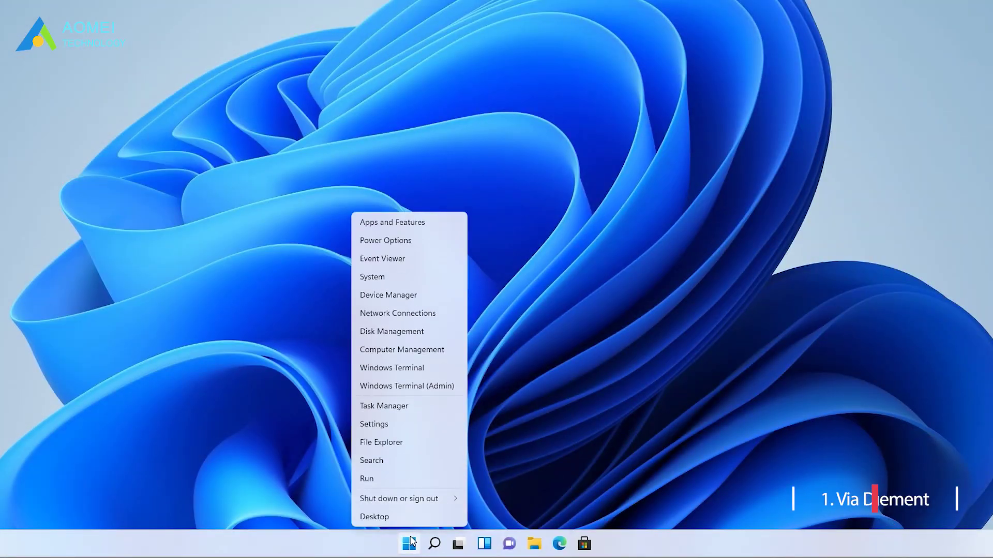
- Open Disk Management and cycle Disk 2 offline, then back online
click(419, 336)
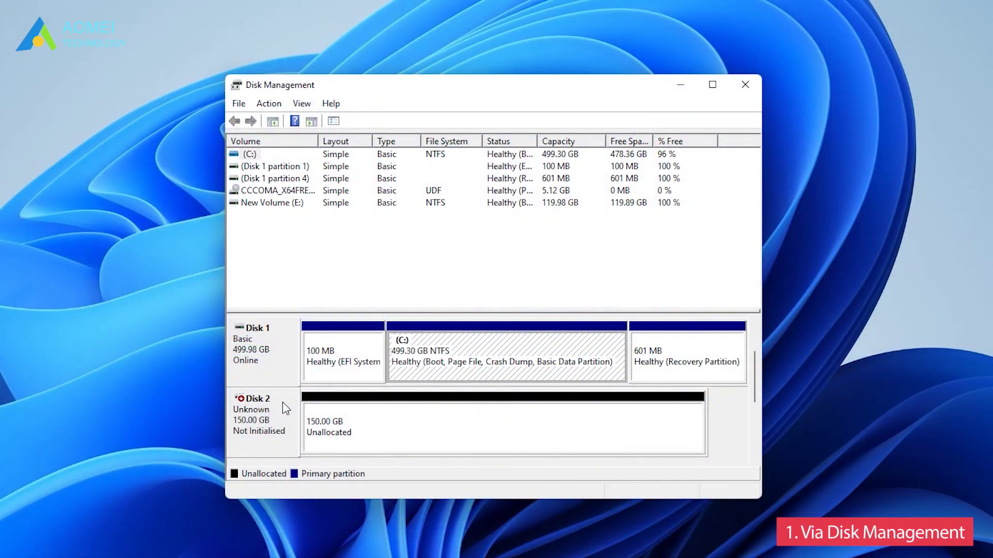
right_click(286, 409)
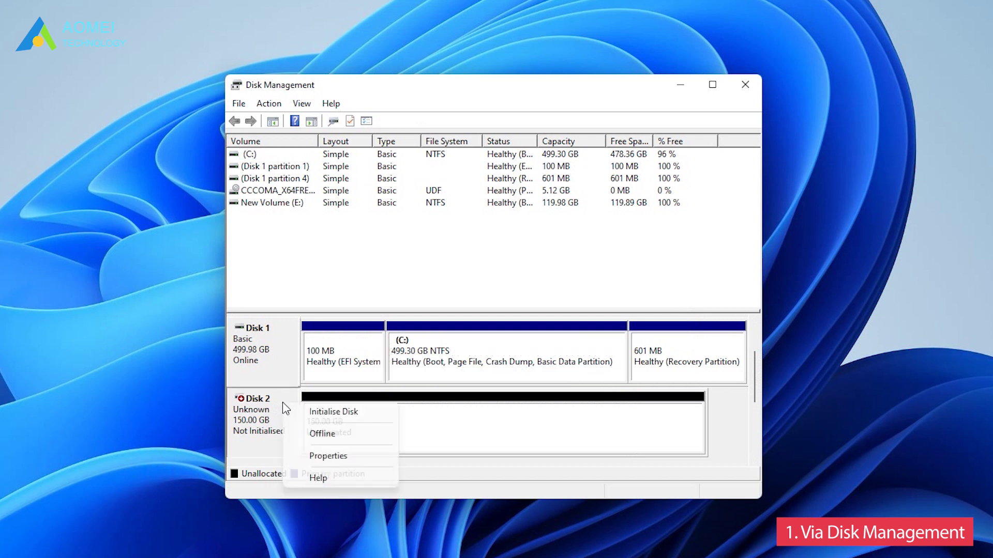
click(322, 433)
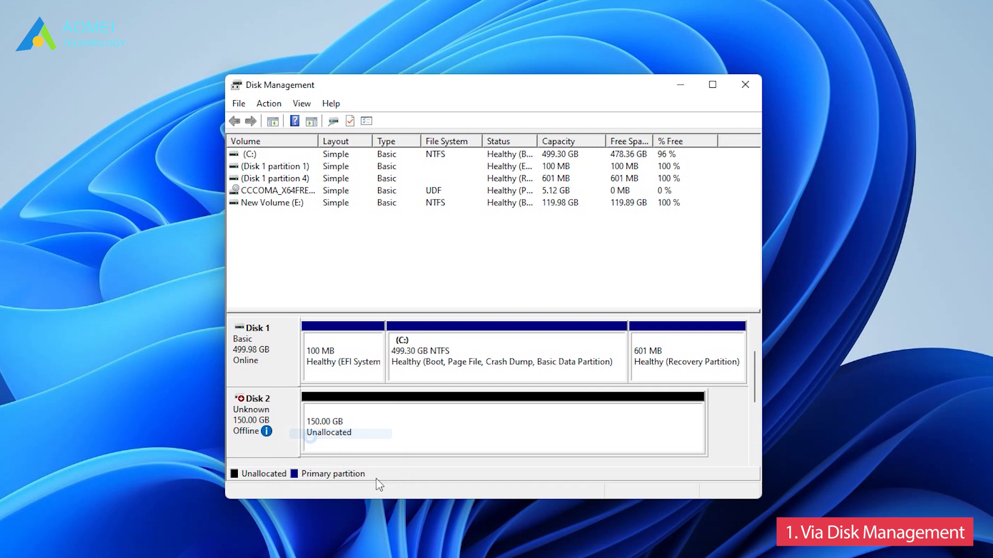
mouse_move(266, 433)
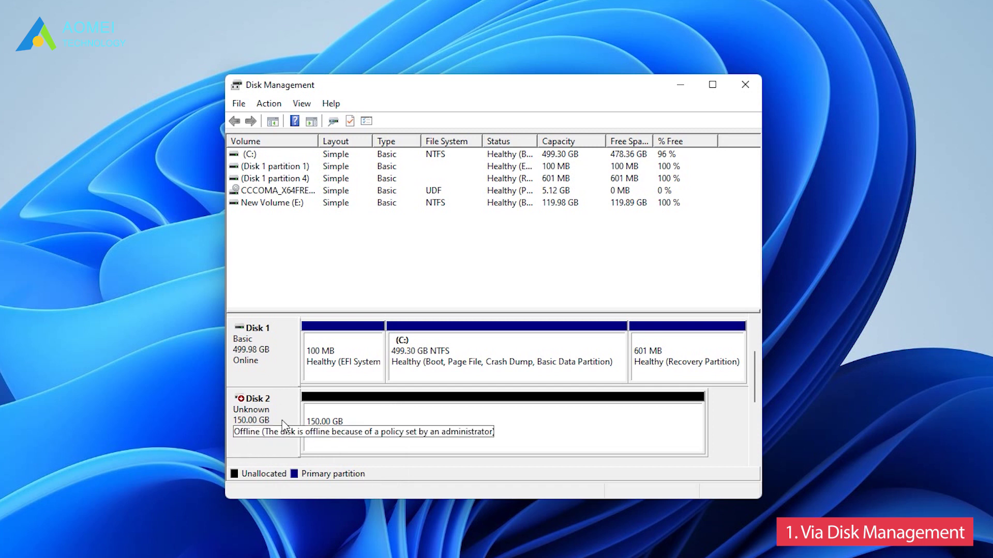
right_click(284, 419)
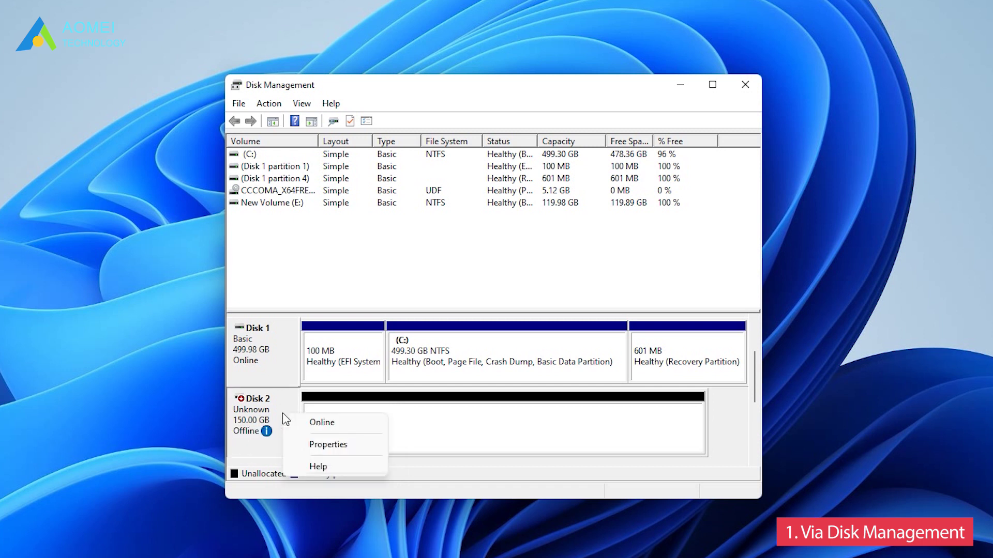
click(311, 420)
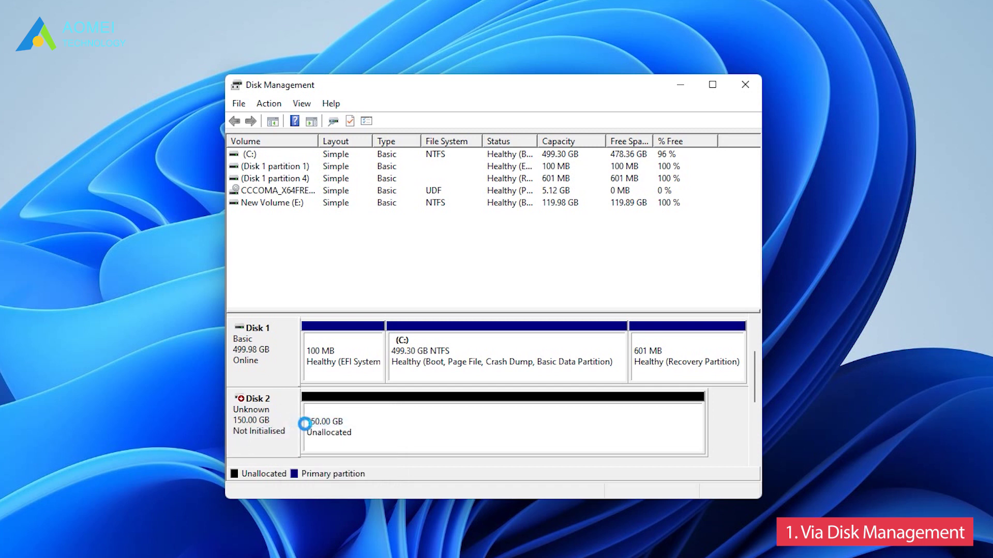
- Initialise the 150 GB Disk 2 with the GPT partition style
right_click(282, 408)
click(304, 415)
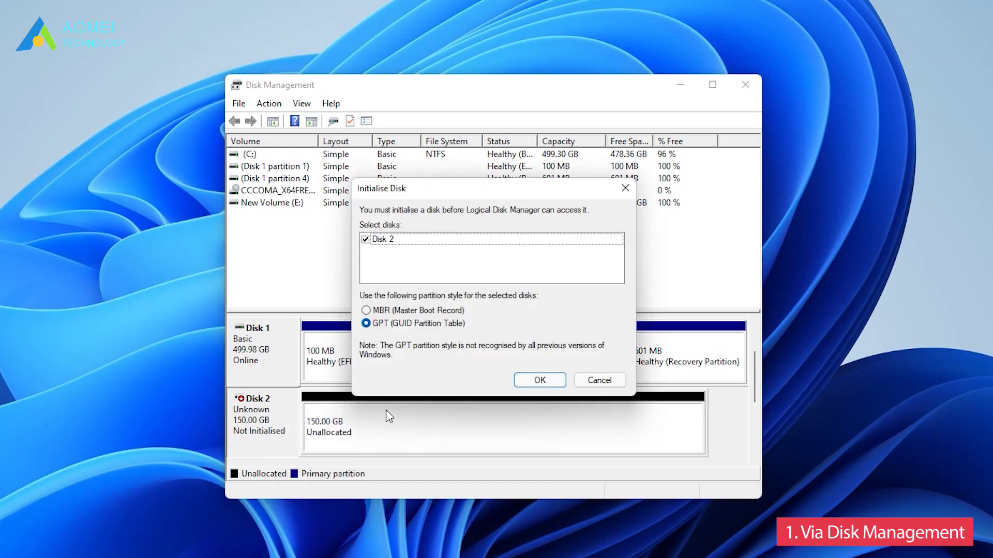
click(403, 312)
click(402, 324)
click(539, 381)
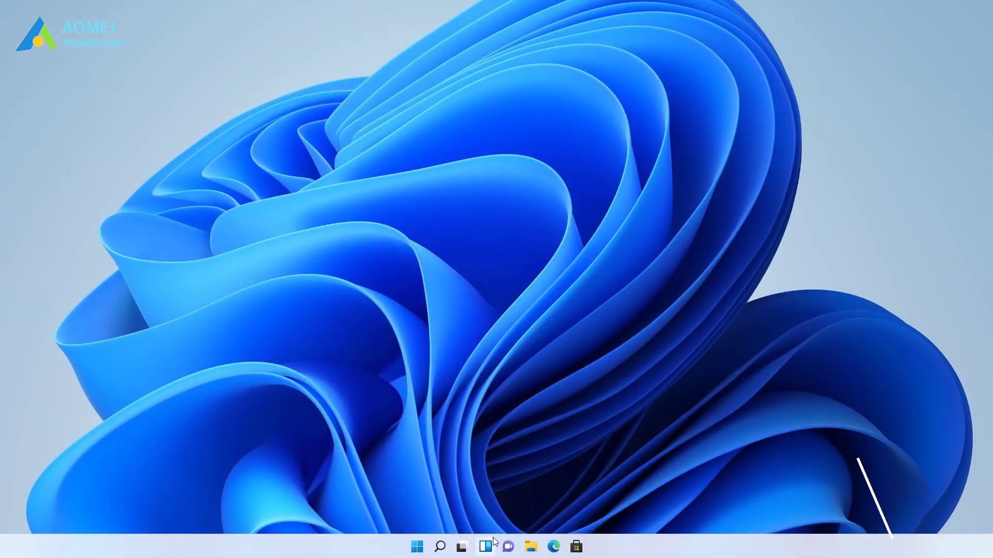
- Launch diskpart in an administrator Command Prompt and list the disks
click(439, 546)
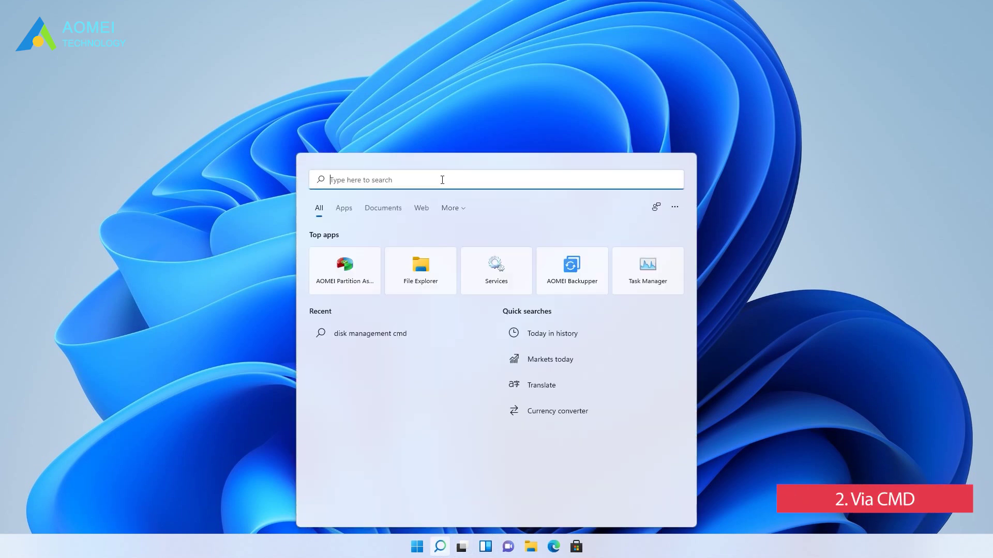
text(cmd)
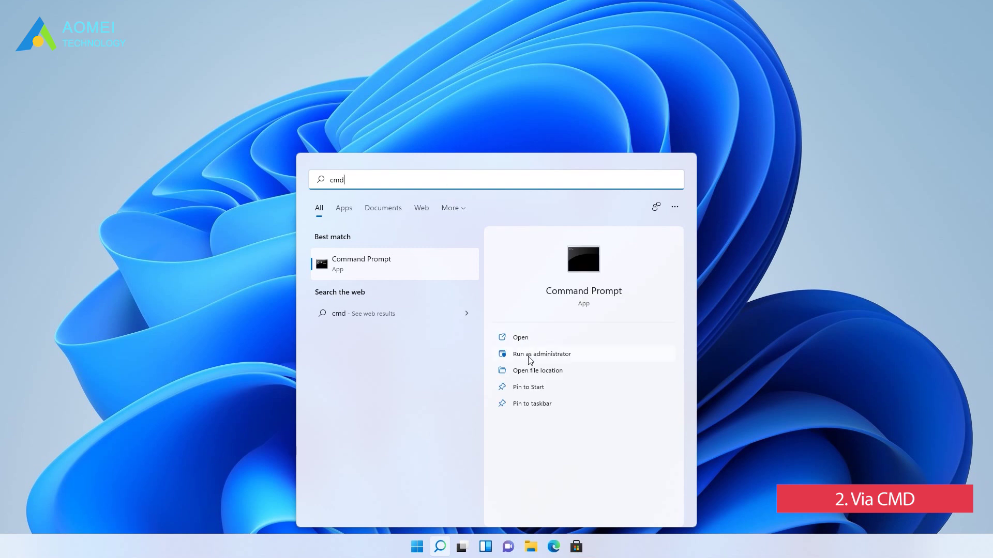
click(530, 356)
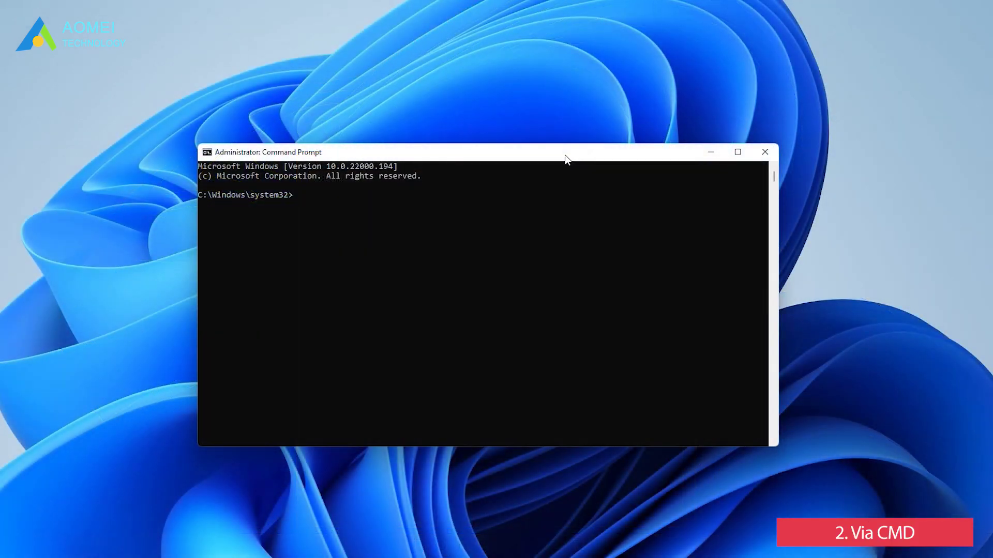
text(diskpart)
key(Return)
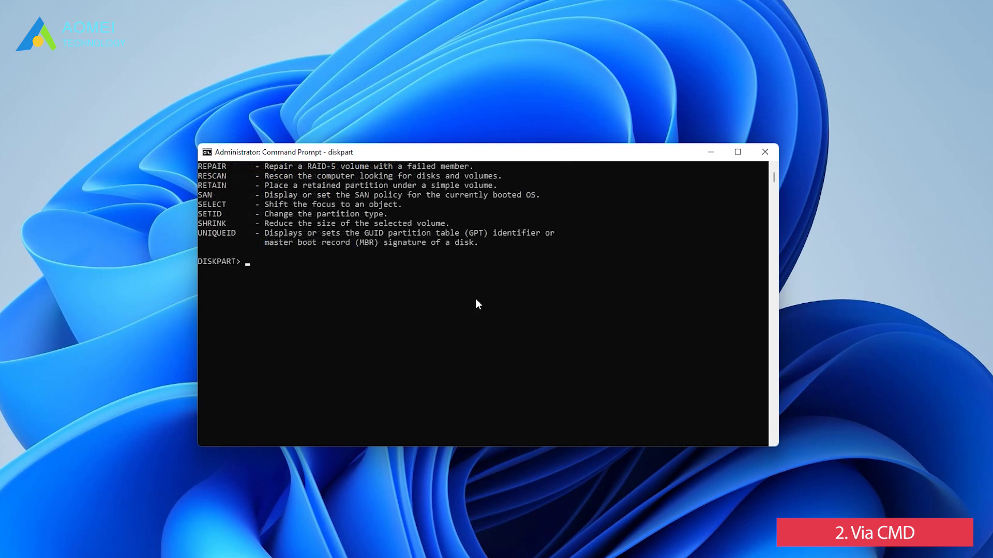
text(list disk)
key(Return)
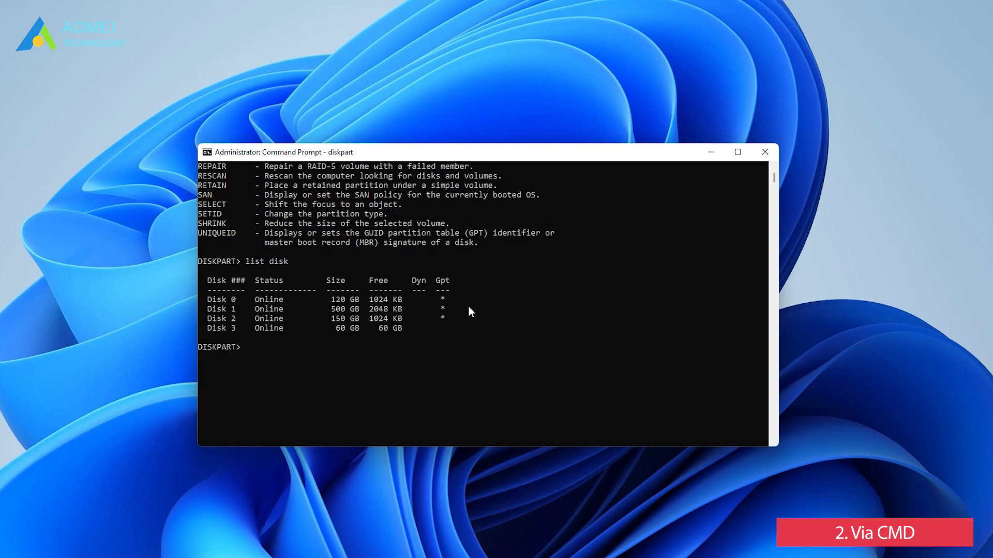
- Select disk 3 and run 'convert gpt' on it
scroll(469, 308, down, 3)
text(s)
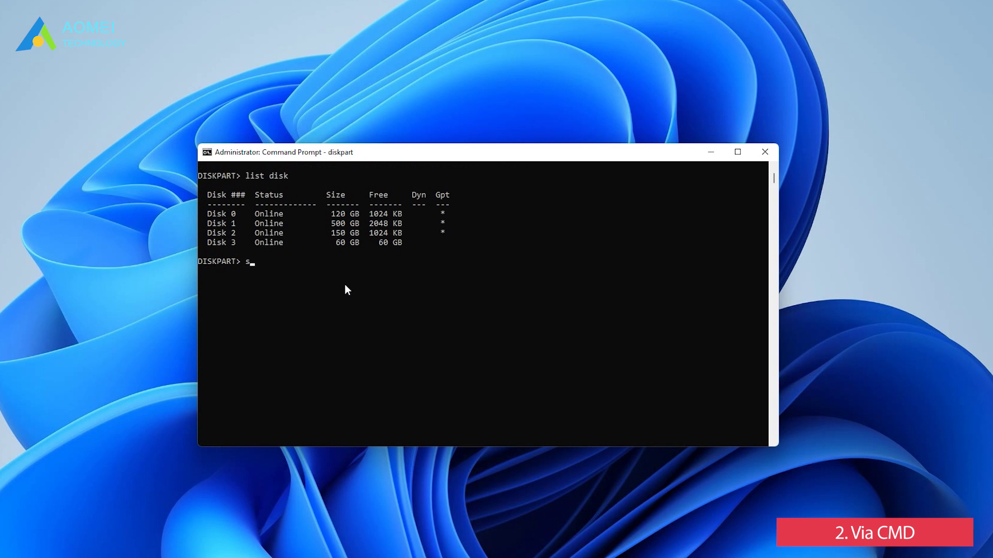
text(elect disk 3)
key(Return)
text(convert)
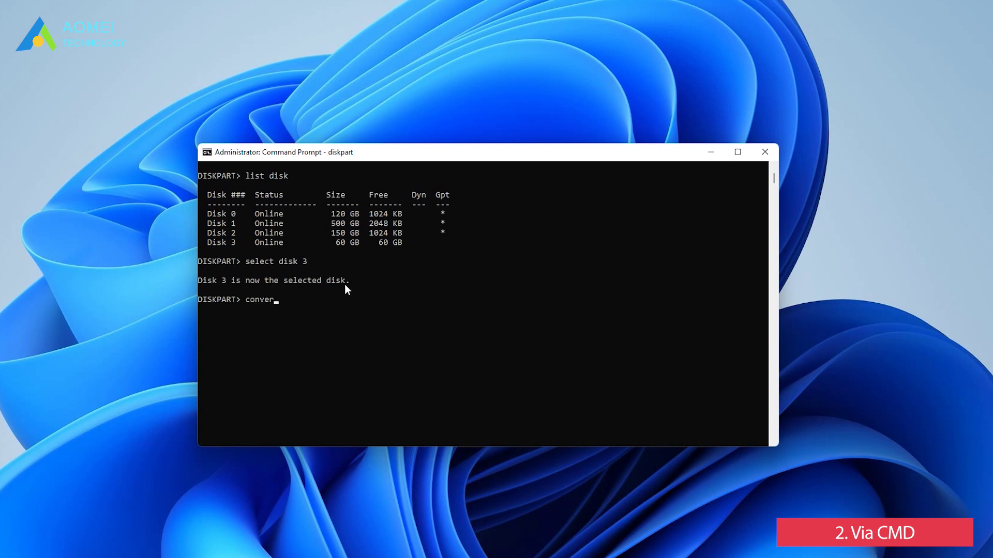
text( gpt)
key(Return)
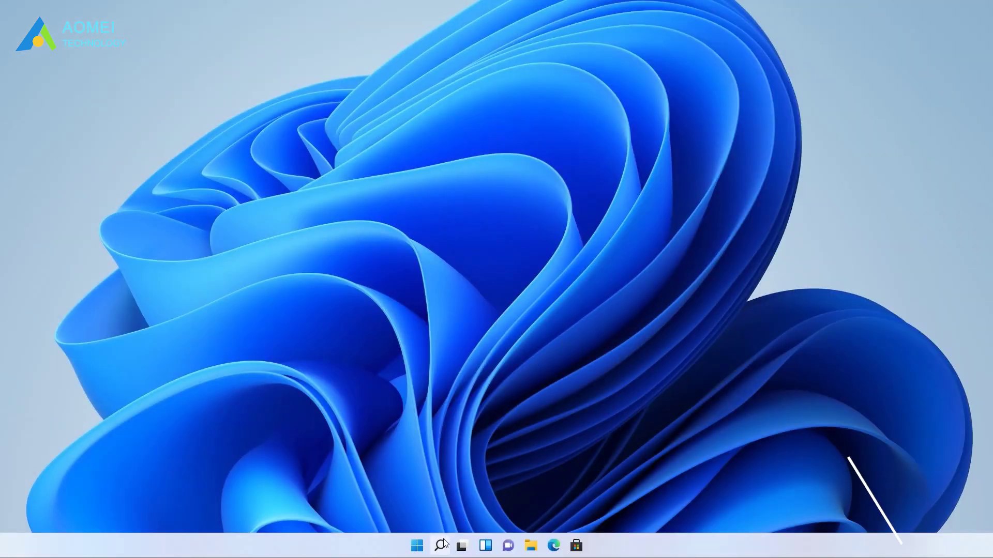
- Search the Start menu for 'PowerShel' to find Windows PowerShell
click(440, 545)
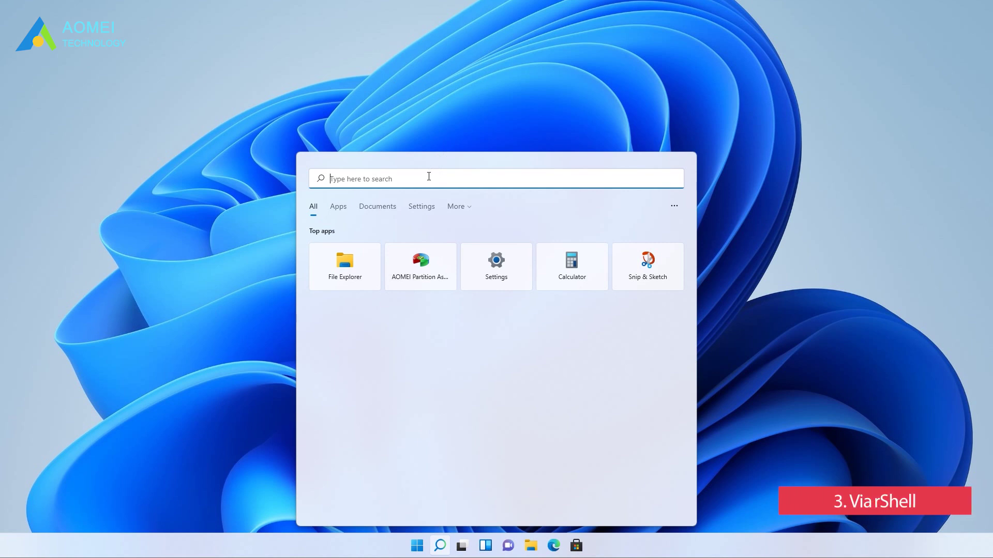
text(PowerShel)
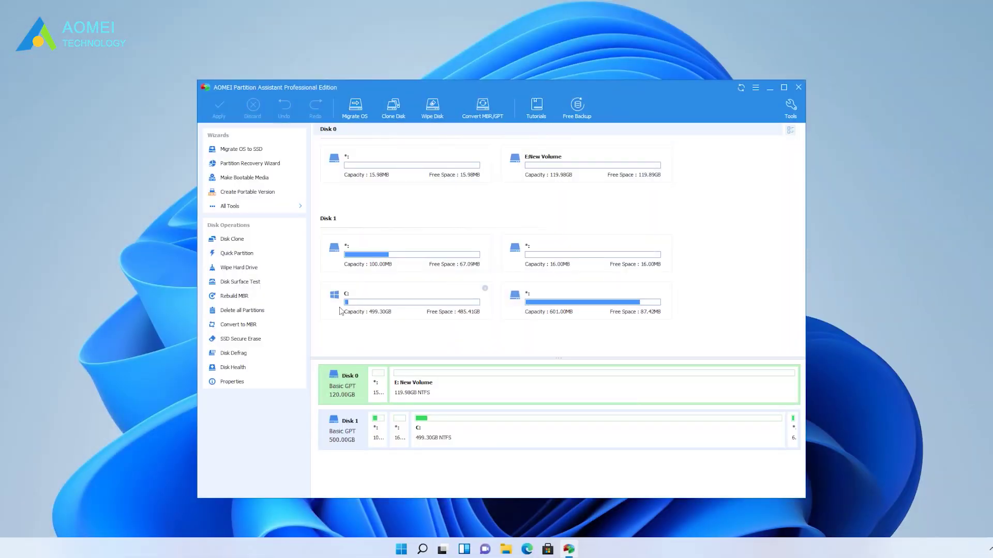
- Queue Convert to MBR Disk on the 120 GB Disk 0 and apply it until complete
right_click(344, 380)
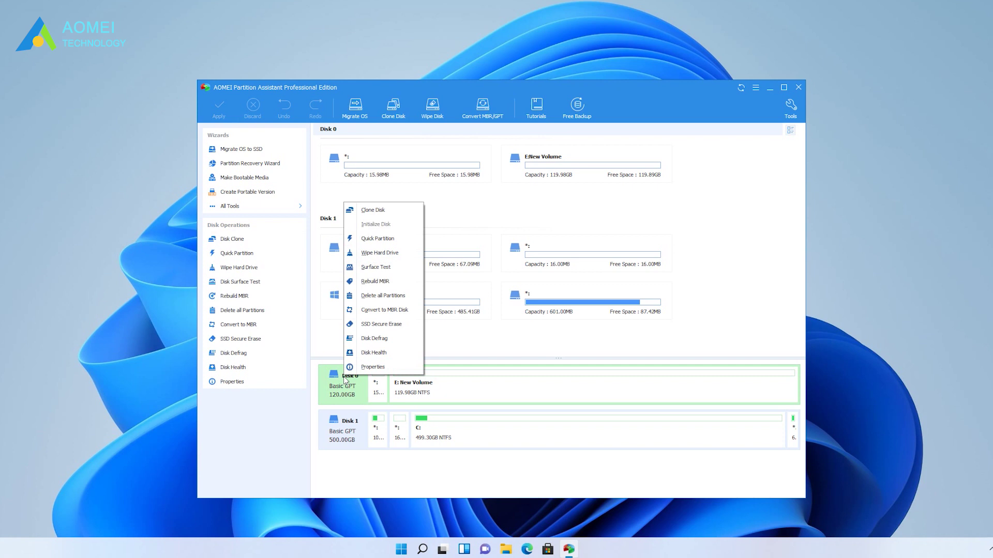
click(384, 309)
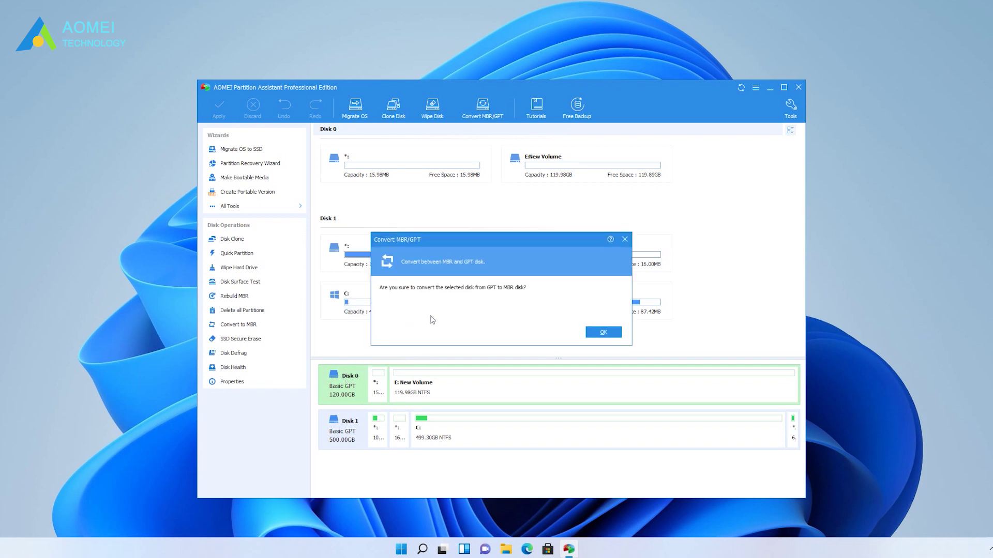
click(604, 335)
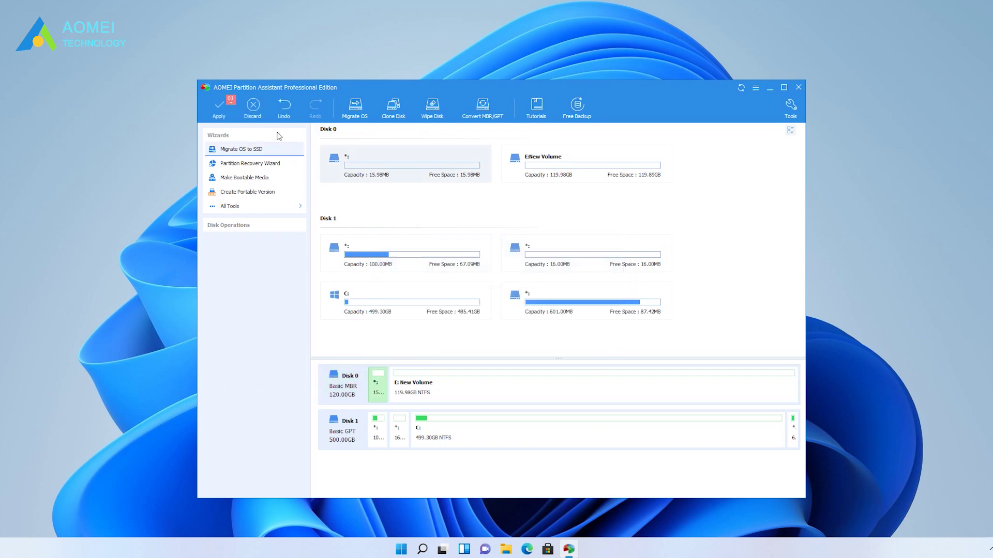
click(219, 108)
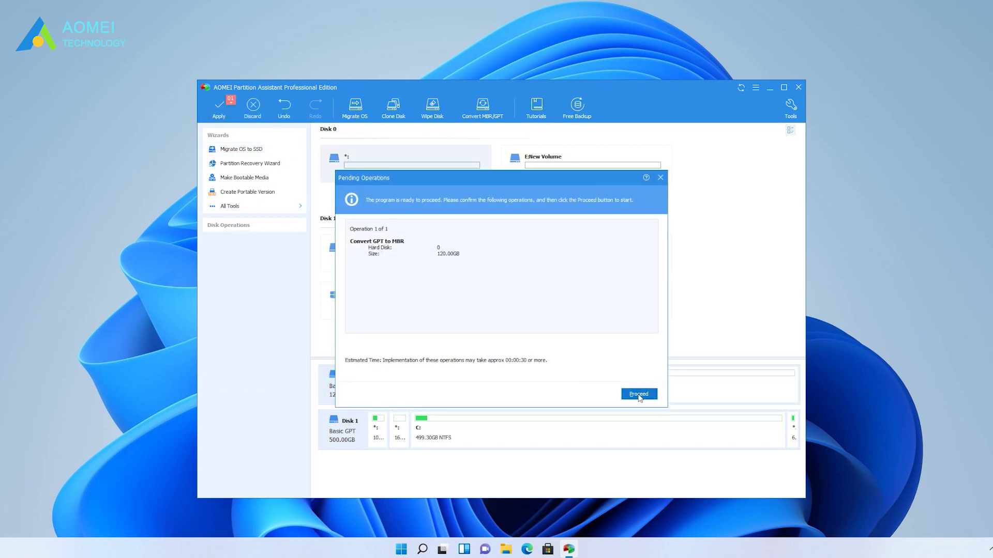
click(639, 395)
click(504, 316)
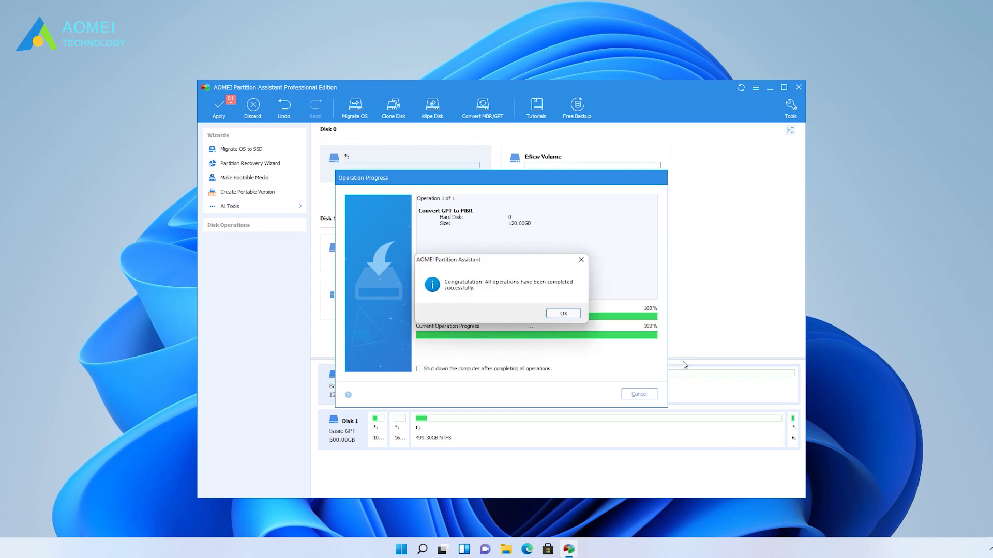
click(565, 314)
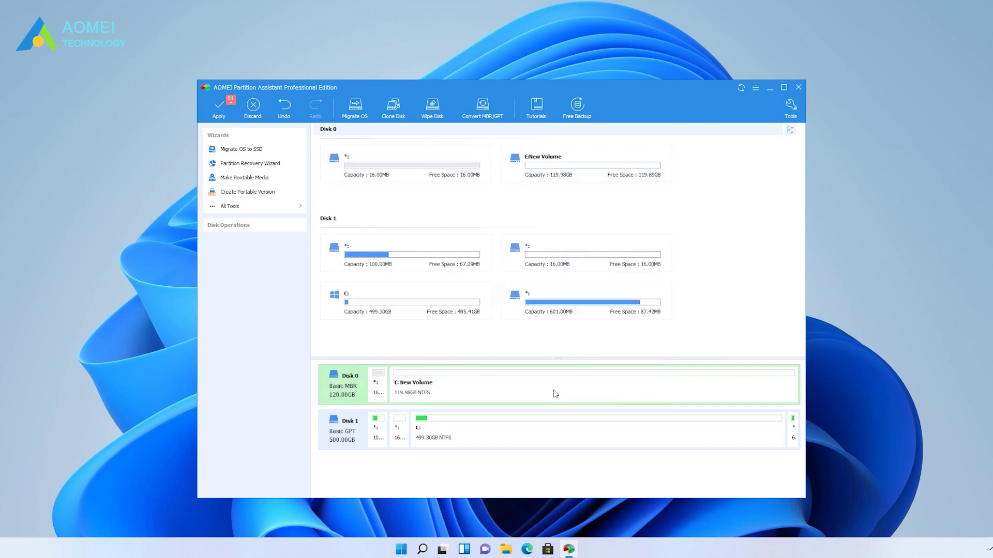